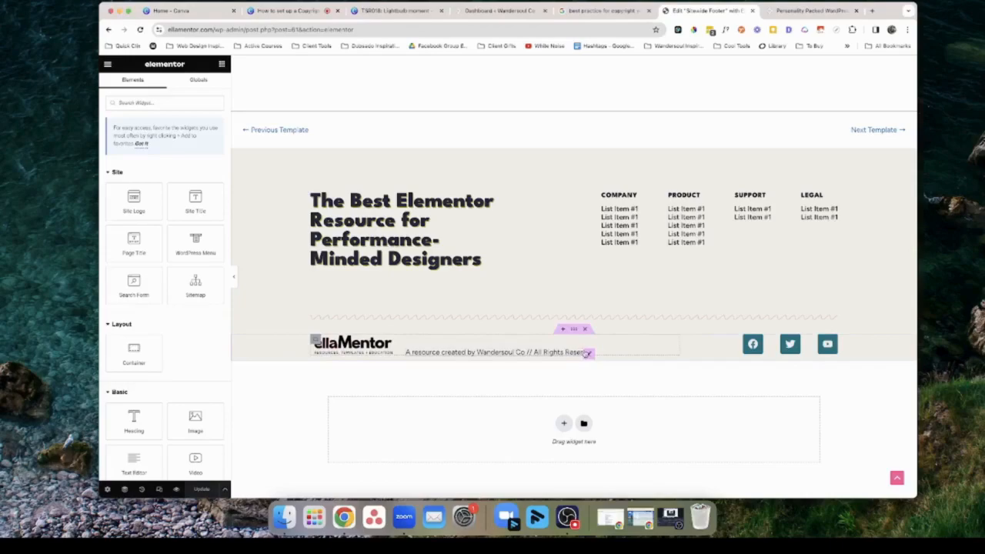
Remove "// All Rights Reserved" from the footer line beside the logo so it reads "A resource created by Wandersoul Co"
{"action": "left_click", "coordinate": [567, 351]}
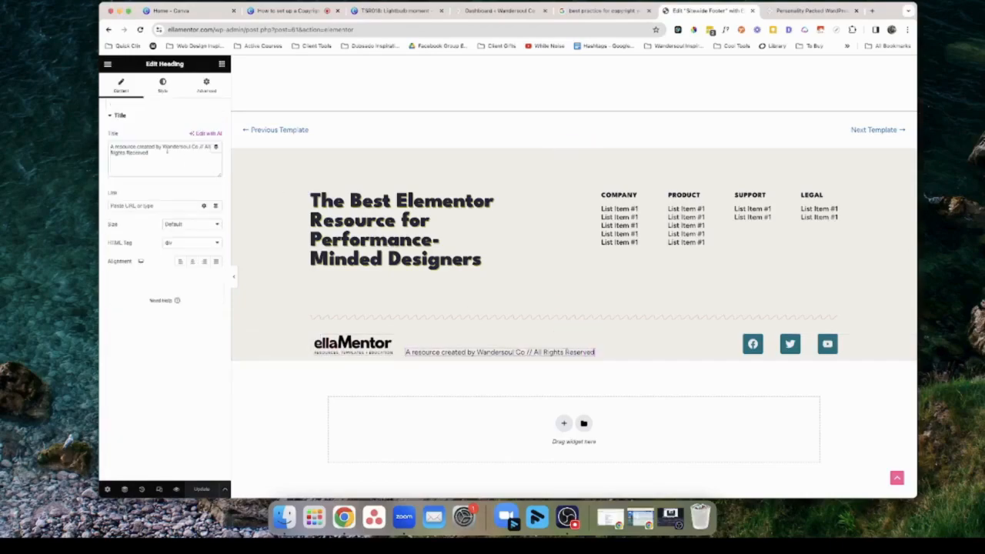
{"action": "left_click", "coordinate": [197, 146]}
{"action": "key", "text": "BackSpace"}
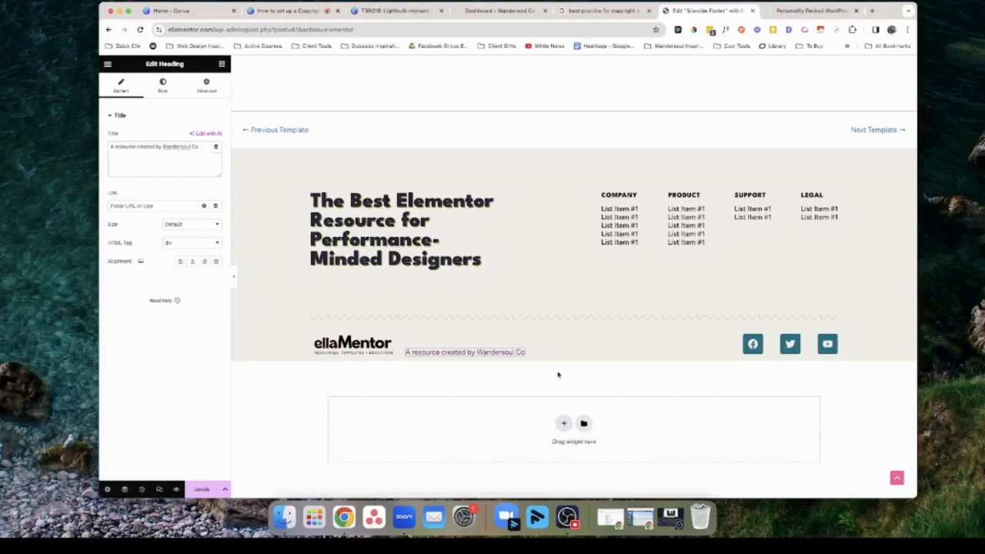
Add a single-column container below the footer and give it a classic background in the crimson Accent global color
{"action": "left_click", "coordinate": [564, 423]}
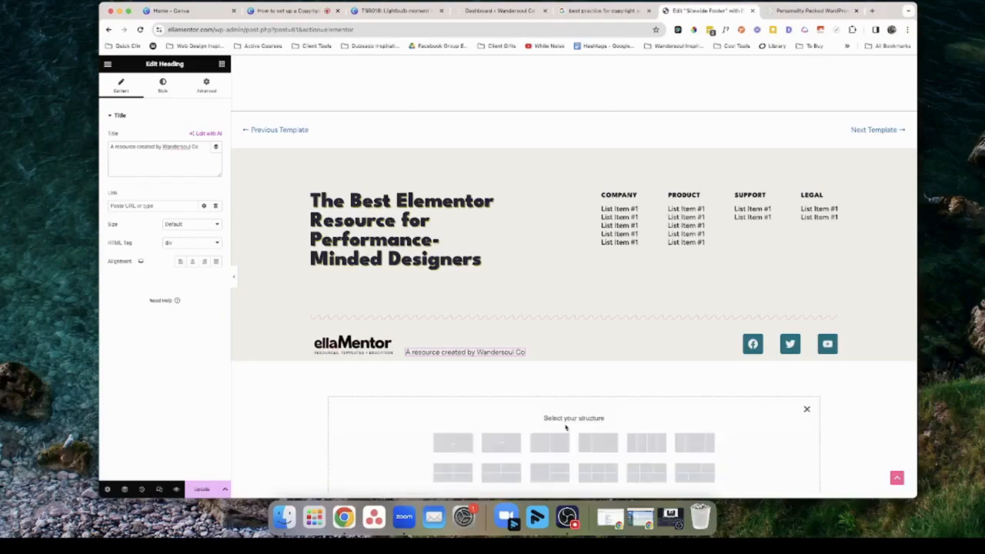
{"action": "left_click", "coordinate": [459, 443]}
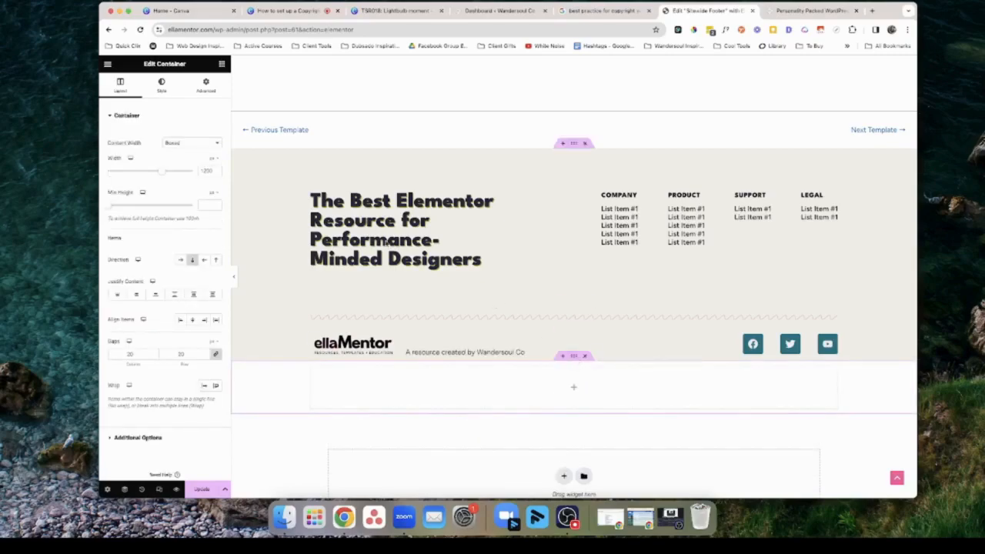
{"action": "left_click", "coordinate": [163, 87]}
{"action": "left_click", "coordinate": [180, 155]}
{"action": "left_click", "coordinate": [204, 173]}
{"action": "left_click", "coordinate": [168, 305]}
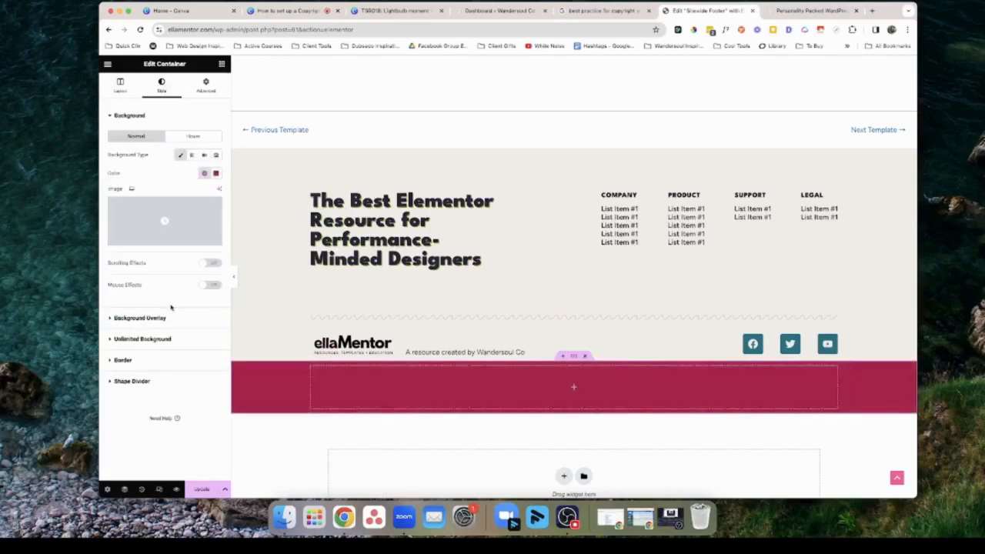
Place a Heading widget in the new crimson container and set its text color to the Light BG global color
{"action": "left_click", "coordinate": [222, 64]}
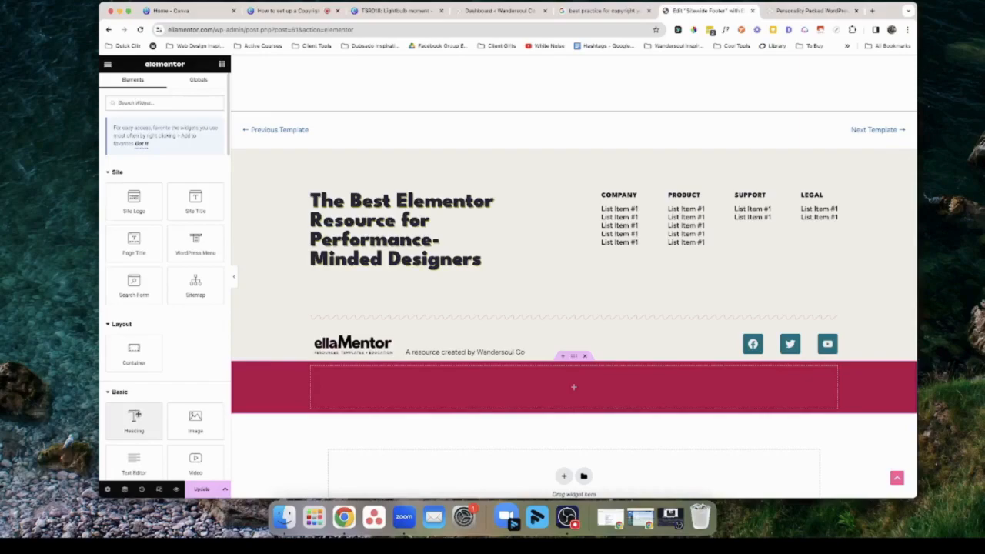
{"action": "left_click_drag", "start_coordinate": [134, 420], "coordinate": [442, 394]}
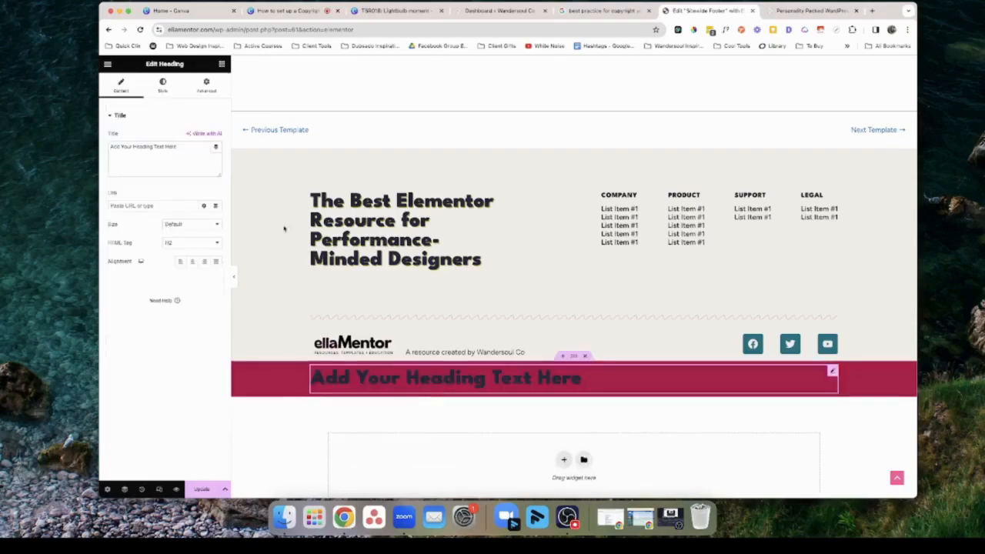
{"action": "left_click", "coordinate": [163, 85]}
{"action": "left_click", "coordinate": [204, 136]}
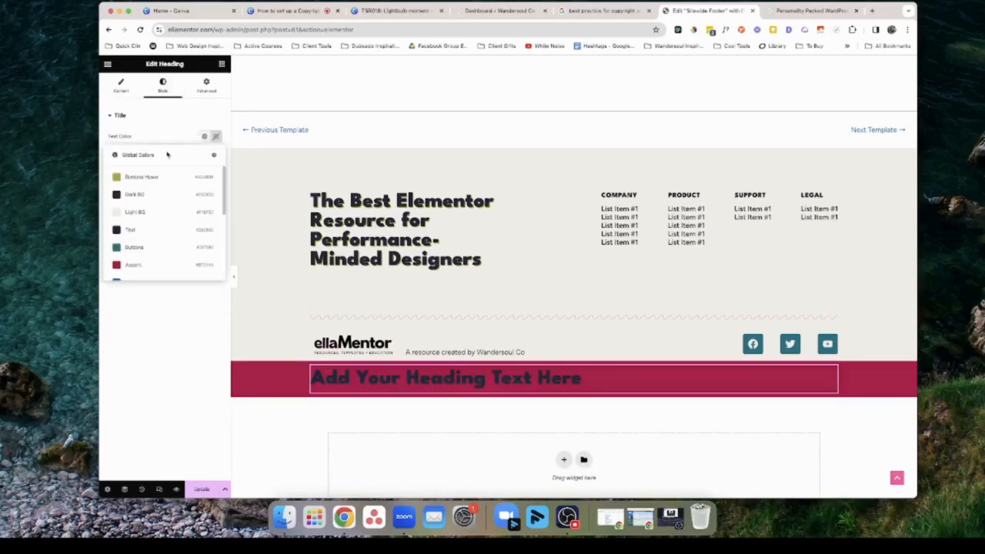
{"action": "left_click", "coordinate": [147, 213]}
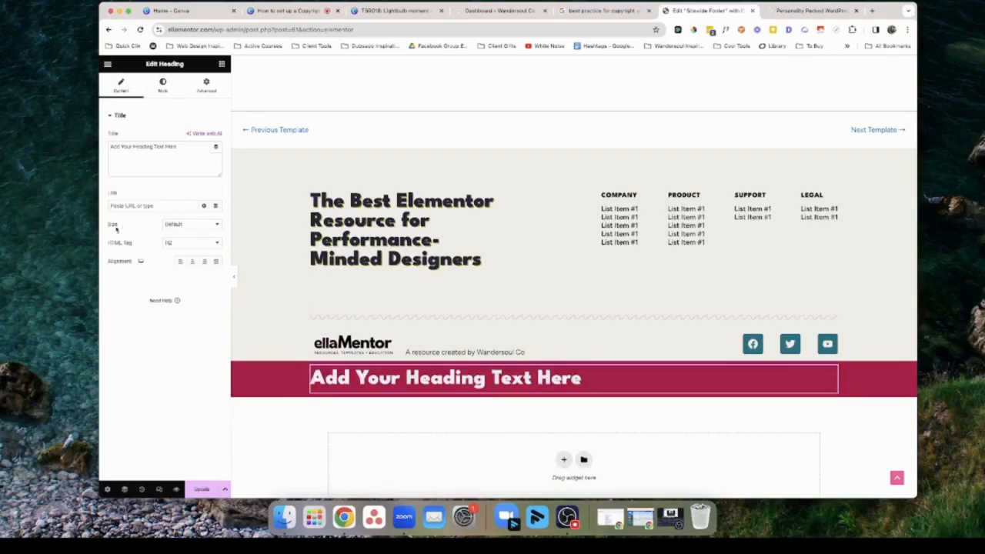
Set the new heading's HTML tag to p and make its title the Current Date Time dynamic tag
{"action": "left_click", "coordinate": [192, 243]}
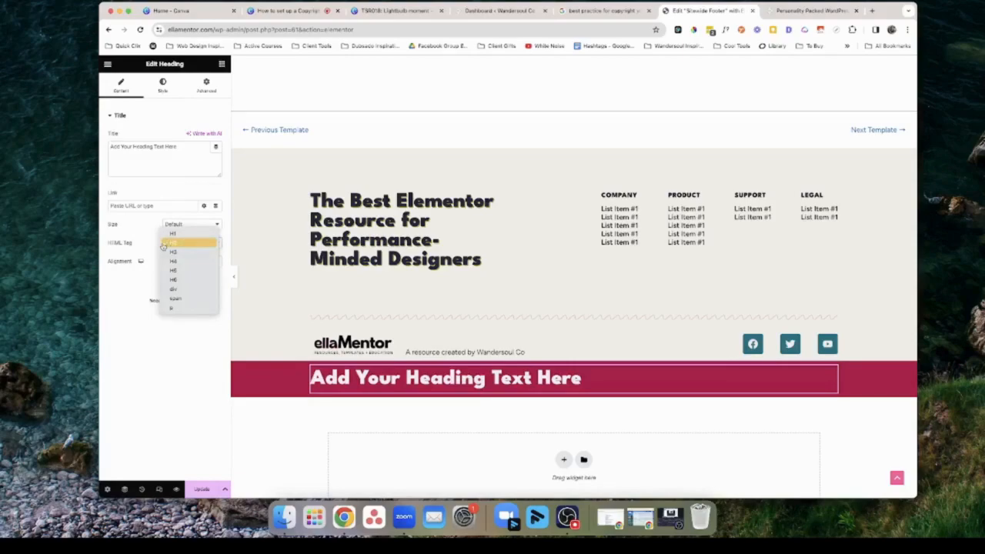
{"action": "left_click", "coordinate": [171, 310]}
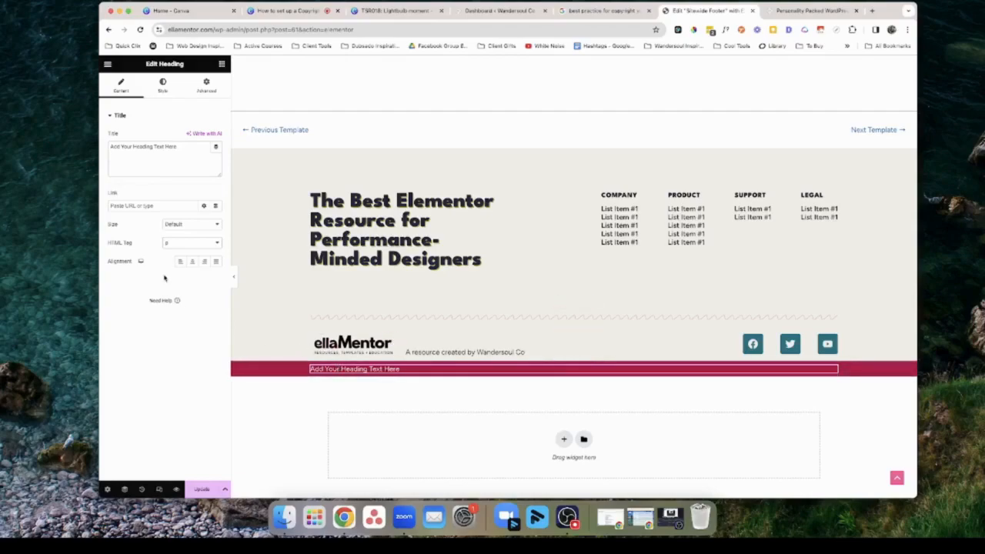
{"action": "left_click", "coordinate": [147, 165]}
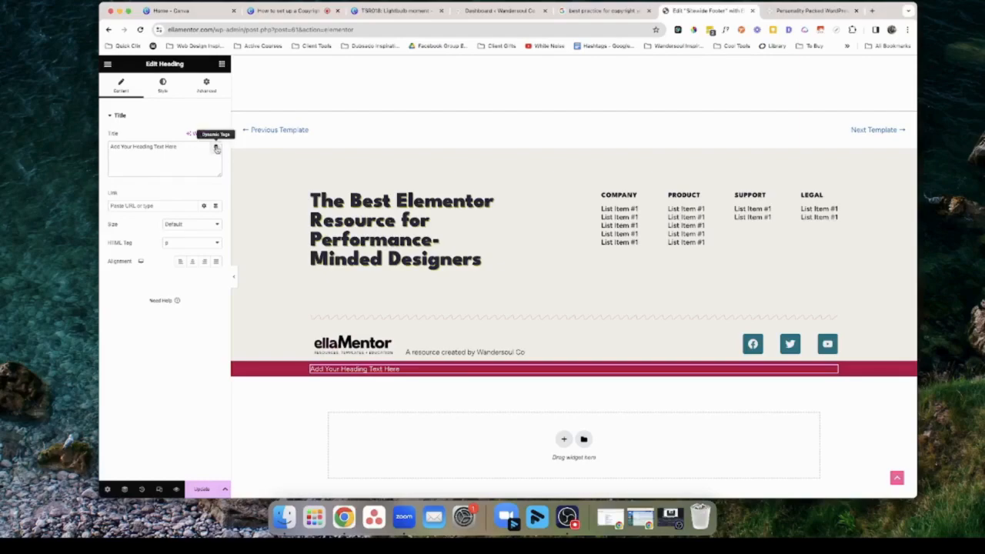
{"action": "left_click", "coordinate": [216, 148]}
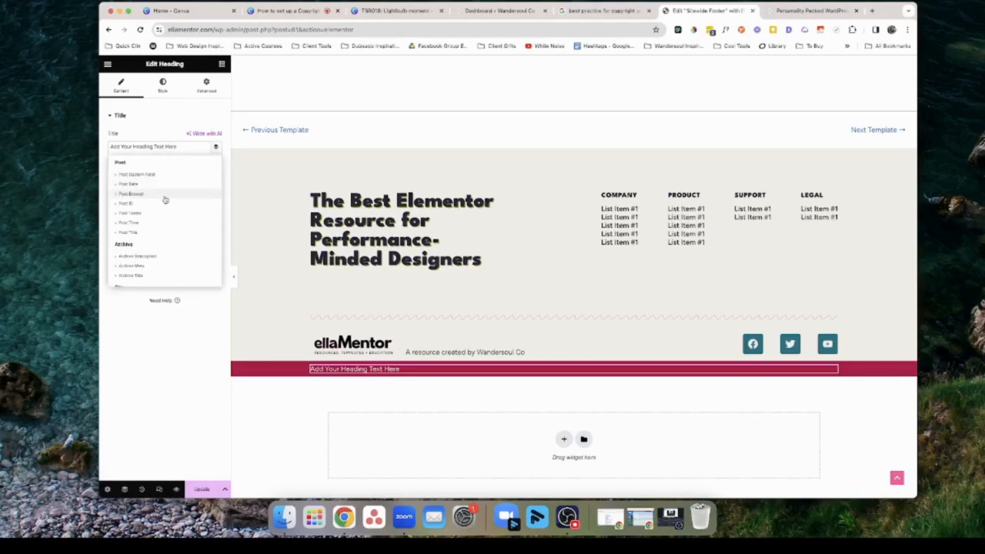
{"action": "scroll", "coordinate": [156, 211], "scroll_direction": "down", "scroll_amount": 5}
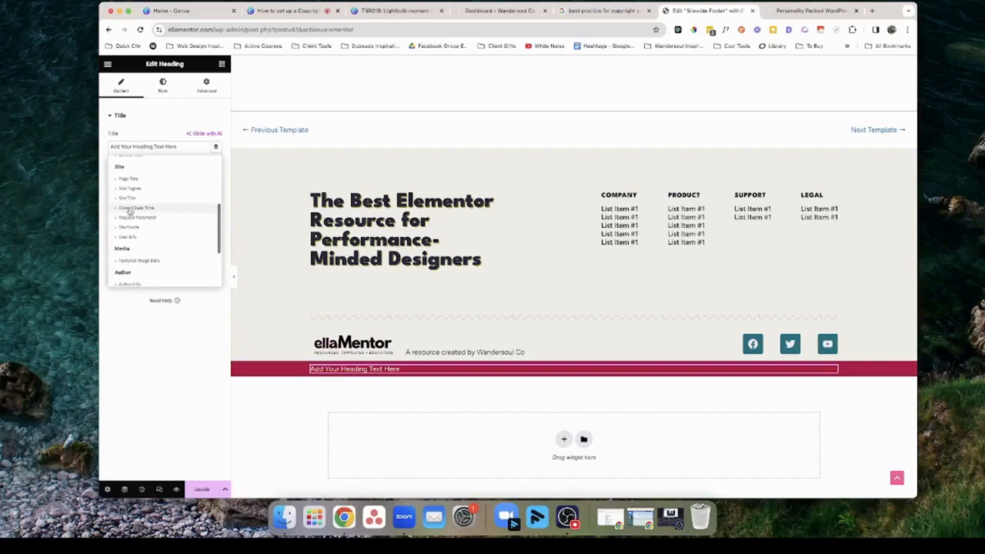
{"action": "left_click", "coordinate": [145, 210]}
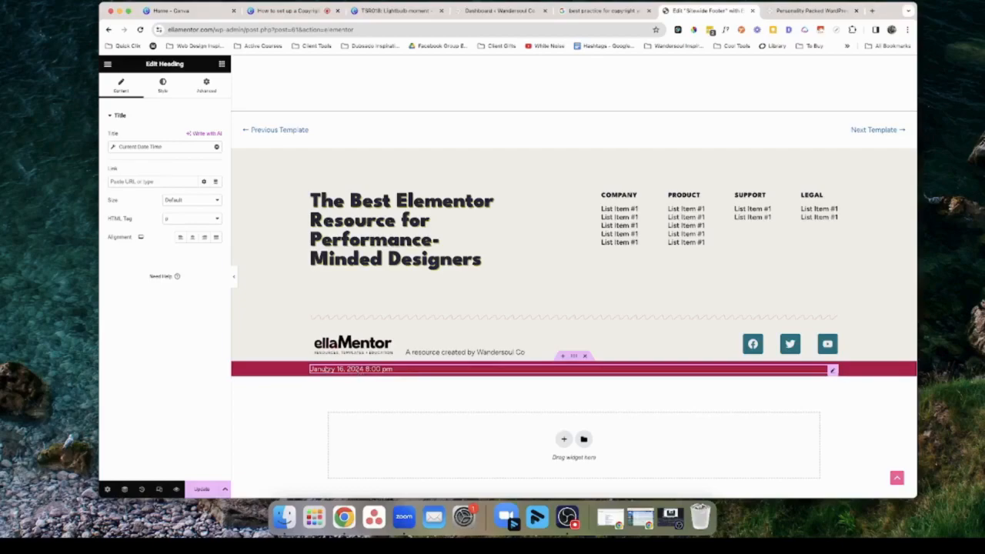
Set the dynamic tag's date format to Custom with the format Y so only the year is output
{"action": "left_click", "coordinate": [154, 147]}
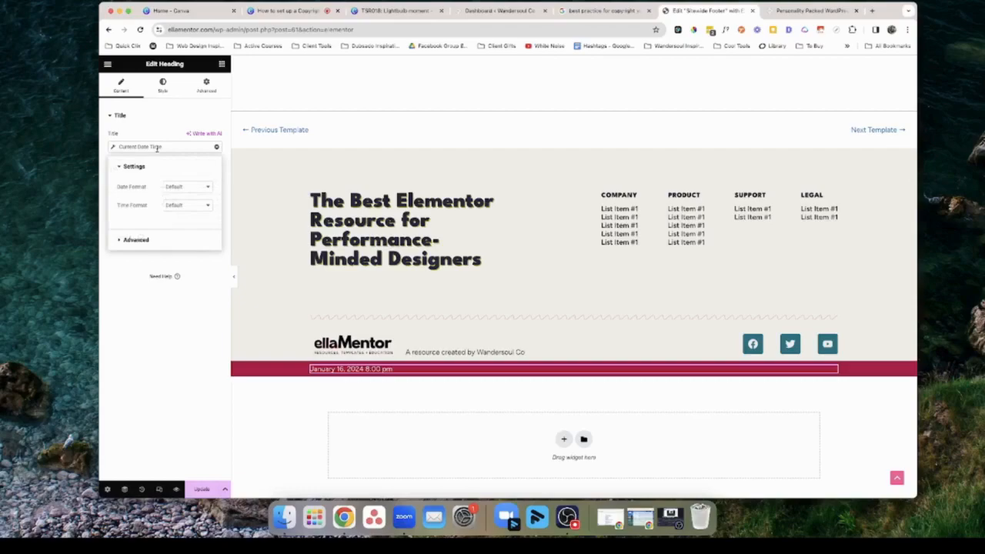
{"action": "left_click", "coordinate": [187, 188]}
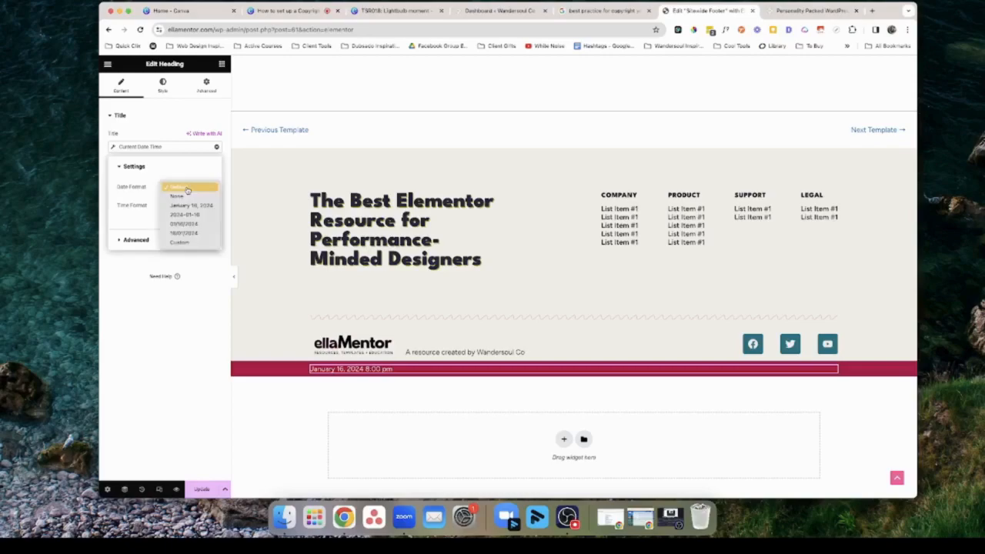
{"action": "left_click", "coordinate": [193, 244]}
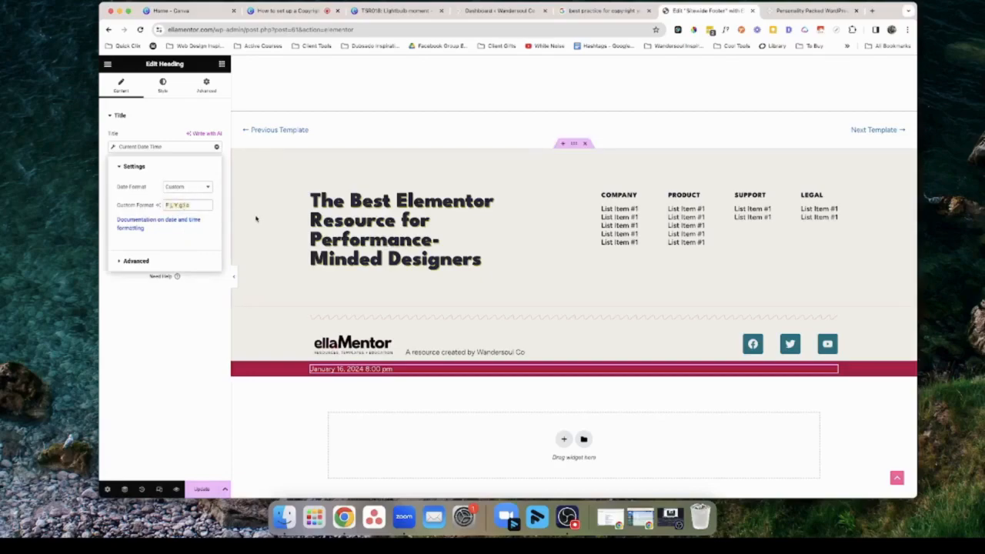
{"action": "type", "text": "Y"}
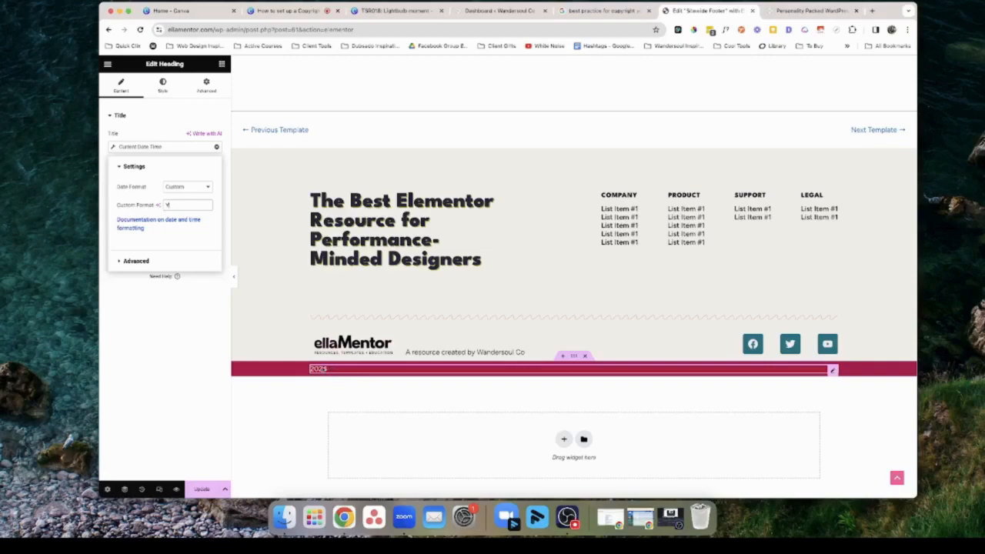
{"action": "left_click", "coordinate": [188, 359]}
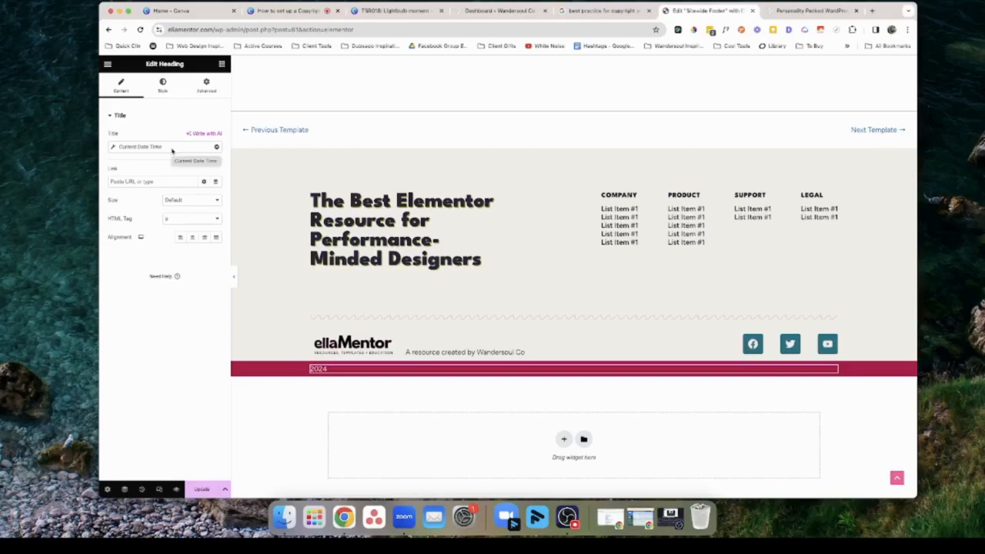
Copy the © symbol from the live Wandersoul Co site's footer and paste it as the dynamic tag's Before text
{"action": "left_click", "coordinate": [169, 151]}
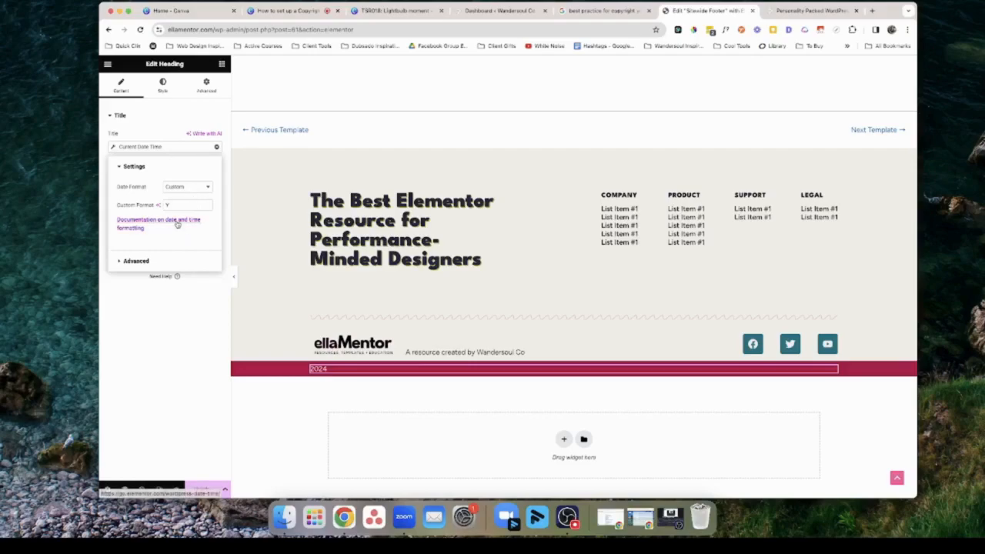
{"action": "left_click", "coordinate": [154, 264]}
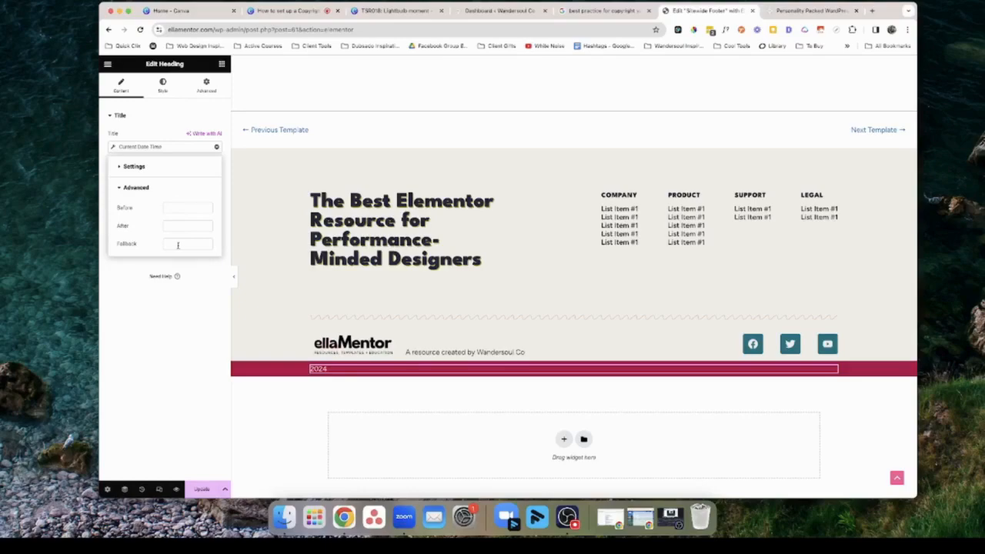
{"action": "left_click", "coordinate": [187, 207]}
{"action": "left_click", "coordinate": [810, 10]}
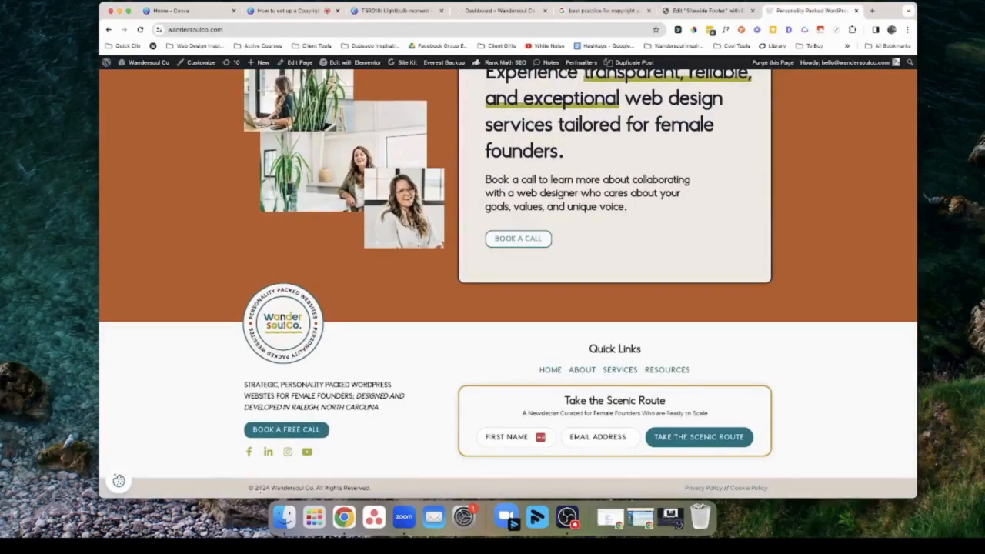
{"action": "left_click_drag", "start_coordinate": [255, 488], "coordinate": [247, 490]}
{"action": "key", "text": "super+c"}
{"action": "left_click", "coordinate": [696, 11]}
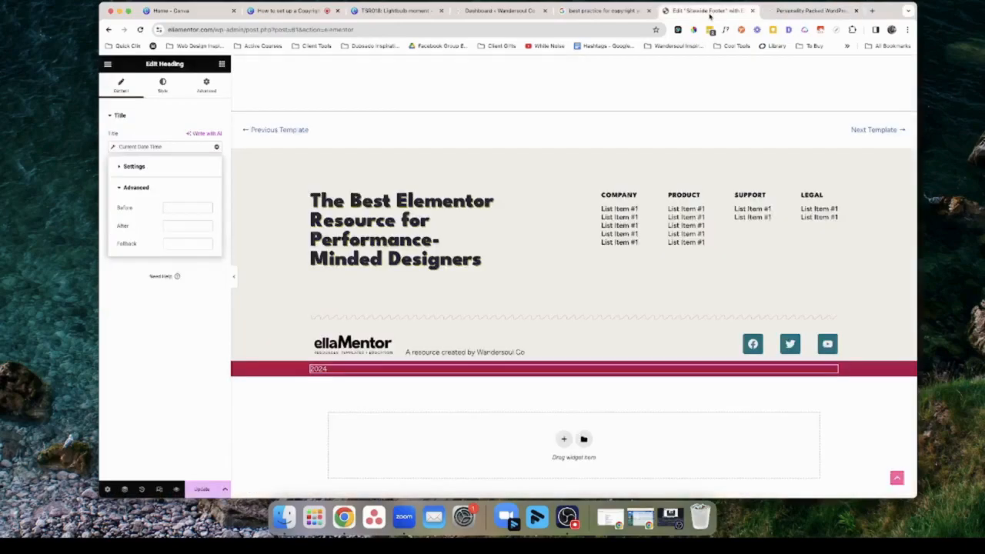
{"action": "left_click", "coordinate": [178, 207]}
{"action": "key", "text": "super+v"}
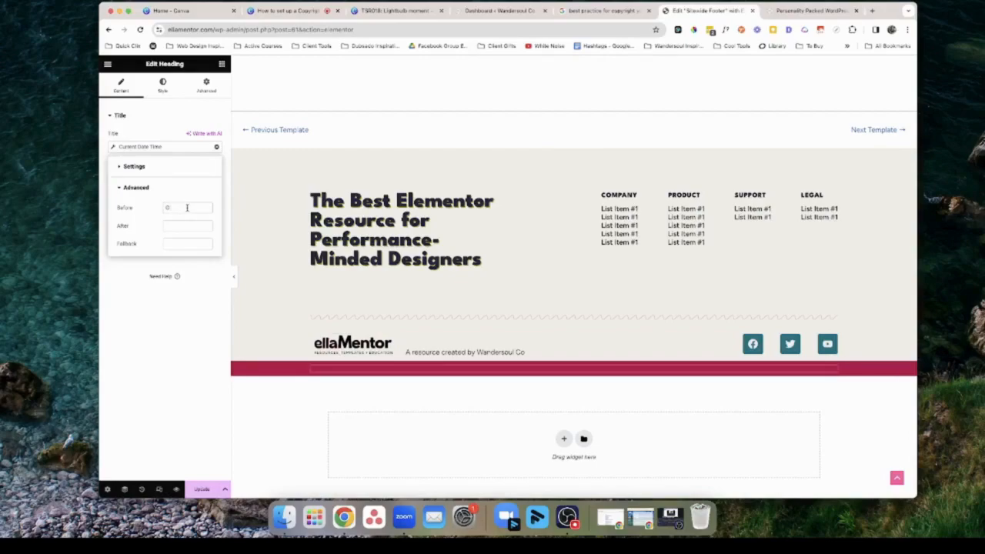
Extend the Before text after the © with "Wandersoul Co, LLC 2020 -" and update the footer template
{"action": "type", "text": "Wandersoul Co. LLC"}
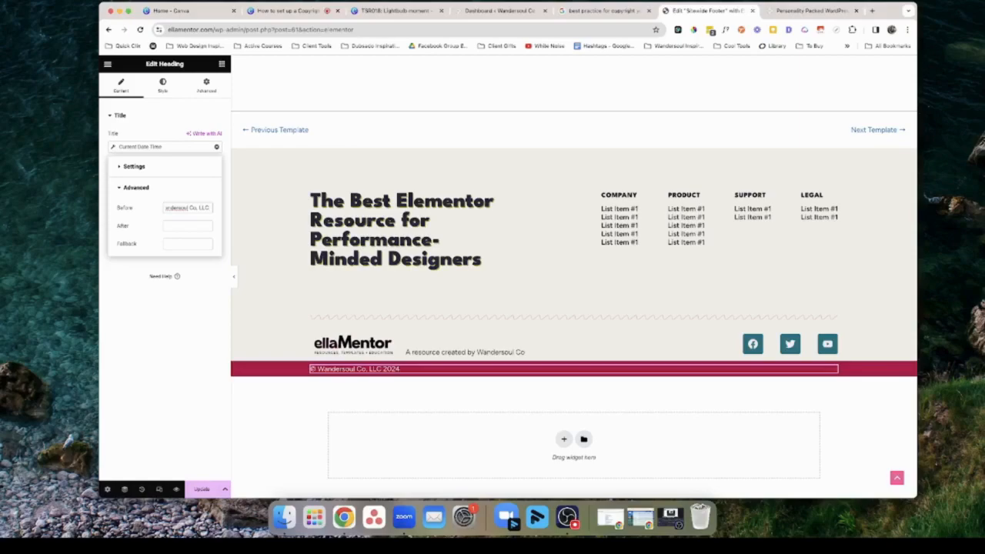
{"action": "type", "text": "2020 -"}
{"action": "left_click", "coordinate": [202, 489]}
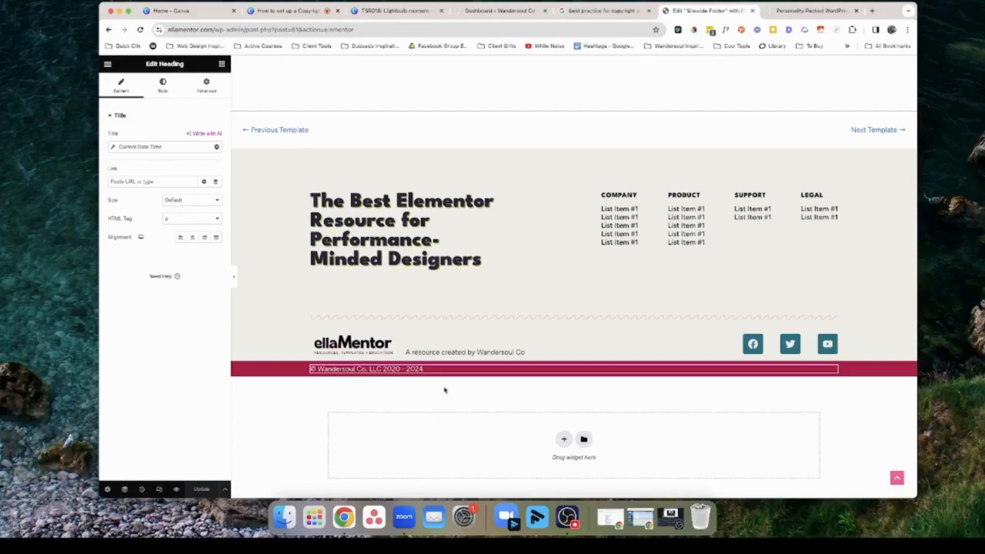
Change the start year in the dynamic tag's Before text so it ends with "2024 -"
{"action": "left_click", "coordinate": [161, 147]}
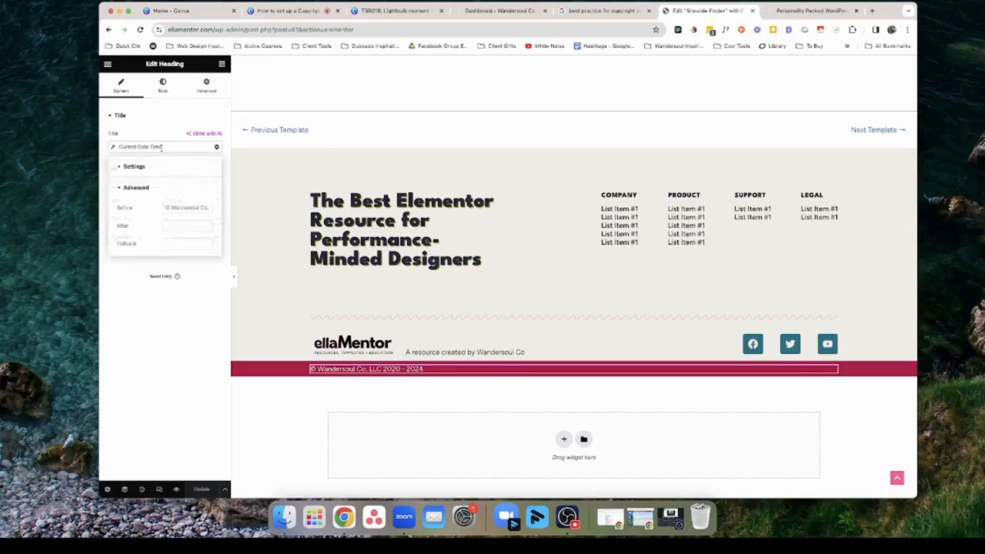
{"action": "left_click", "coordinate": [199, 208]}
{"action": "key", "text": "super+Right"}
{"action": "key", "text": "BackSpace"}
{"action": "key", "text": "BackSpace"}
{"action": "key", "text": "BackSpace"}
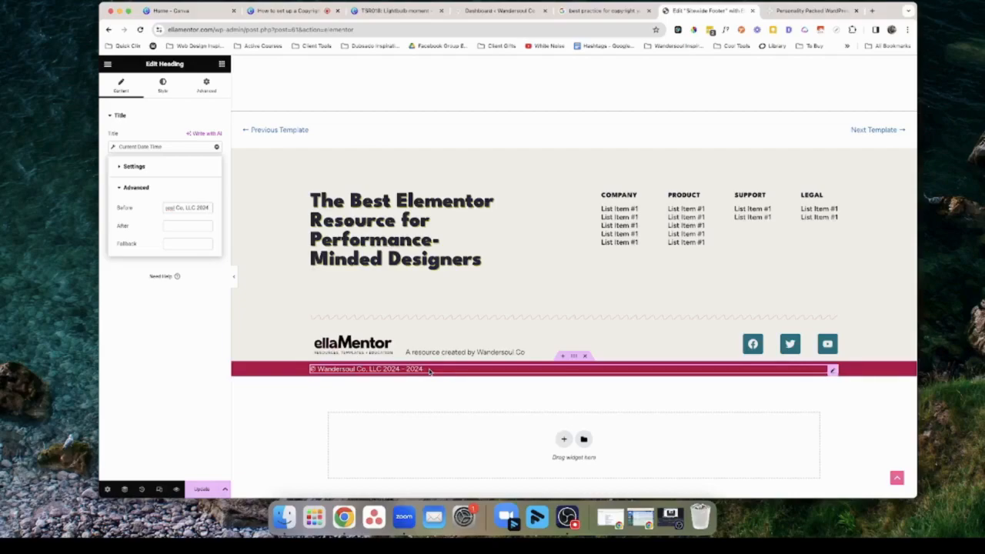
{"action": "type", "text": "-"}
{"action": "key", "text": "BackSpace"}
{"action": "key", "text": "BackSpace"}
{"action": "key", "text": "BackSpace"}
{"action": "key", "text": "BackSpace"}
{"action": "key", "text": "BackSpace"}
{"action": "key", "text": "BackSpace"}
{"action": "type", "text": "2024 -"}
{"action": "scroll", "coordinate": [420, 372], "scroll_direction": "down", "scroll_amount": 1}
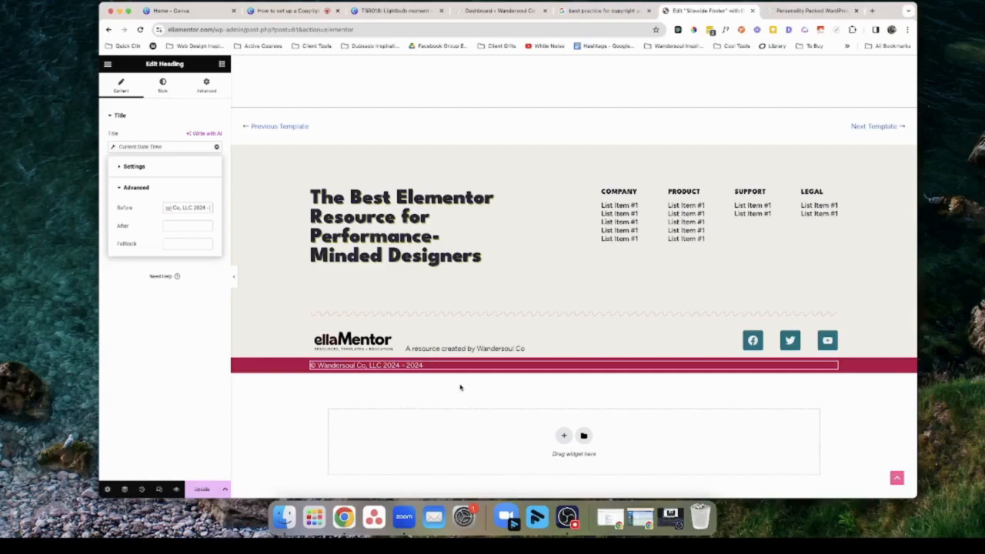
Delete the start year and dash from the Before text so it ends after "Wandersoul Co, LLC"
{"action": "key", "text": "BackSpace"}
{"action": "key", "text": "BackSpace"}
{"action": "key", "text": "BackSpace"}
{"action": "key", "text": "BackSpace"}
{"action": "key", "text": "BackSpace"}
{"action": "key", "text": "BackSpace"}
{"action": "key", "text": "BackSpace"}
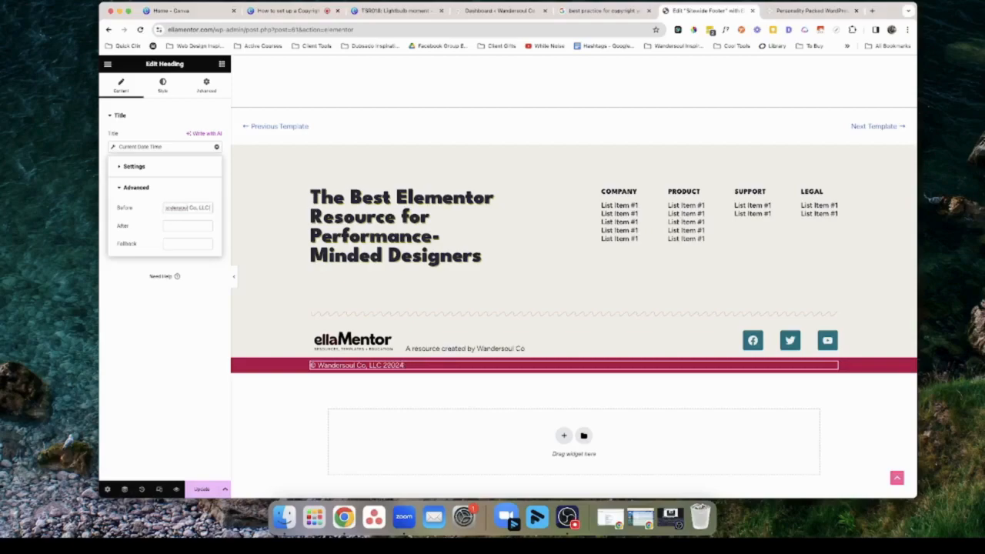